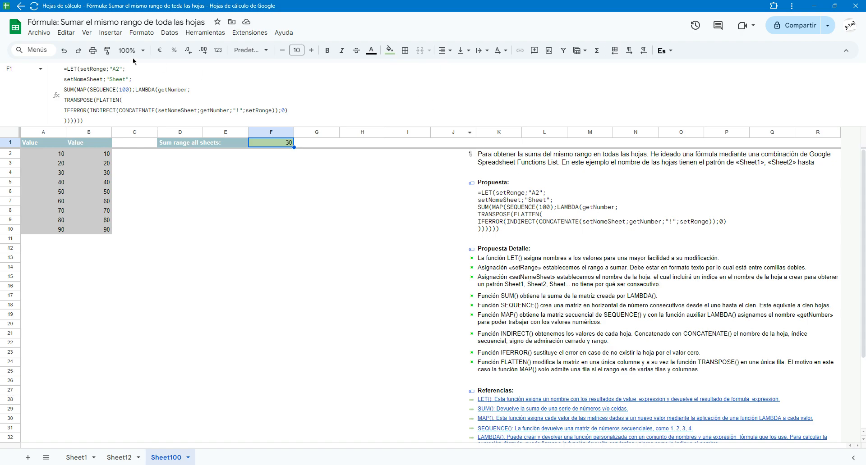
View the formula in F1 and compare the all-sheets sum across Sheet1, Sheet12 and Sheet100.
left_click(63, 22)
left_click(131, 25)
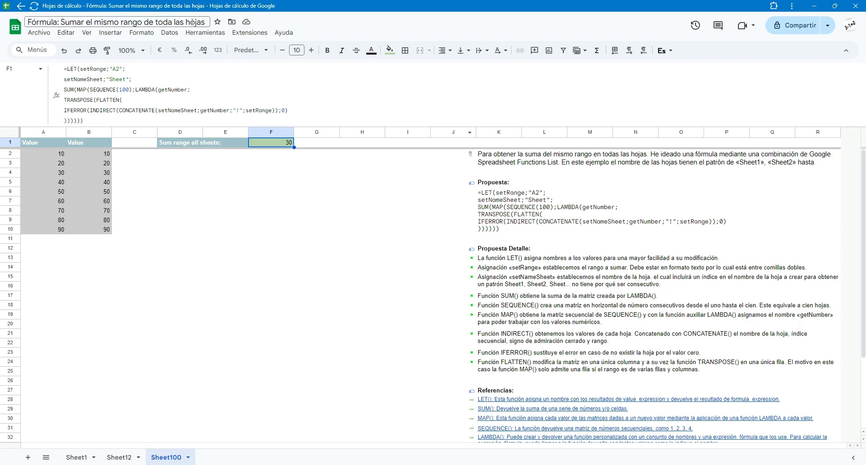
left_click(251, 78)
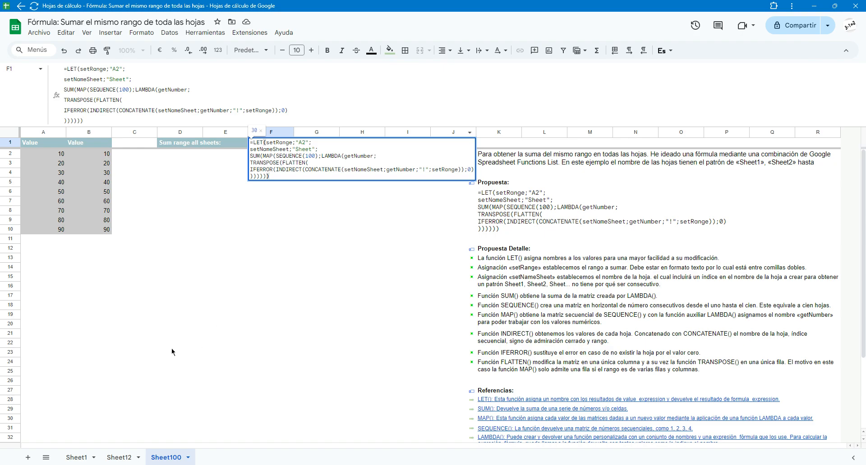
left_click(83, 458)
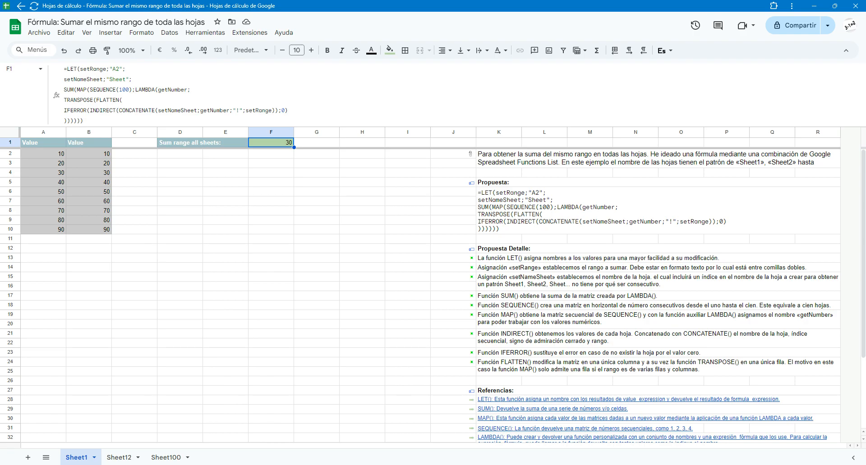
left_click(114, 459)
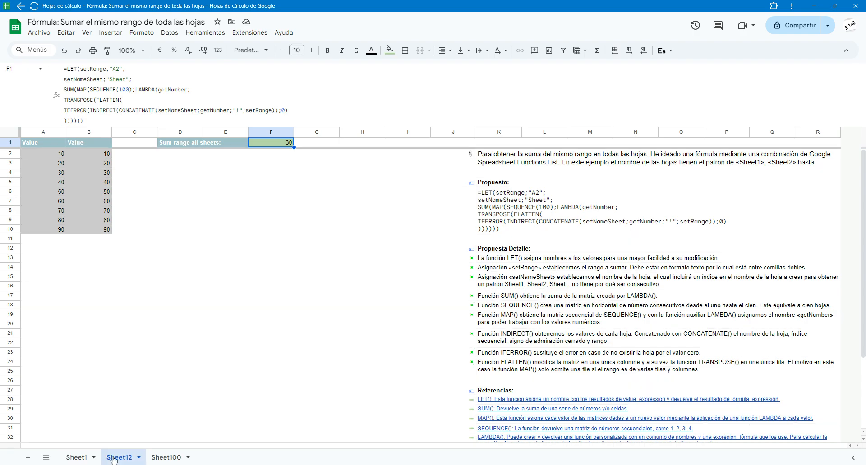
left_click(156, 459)
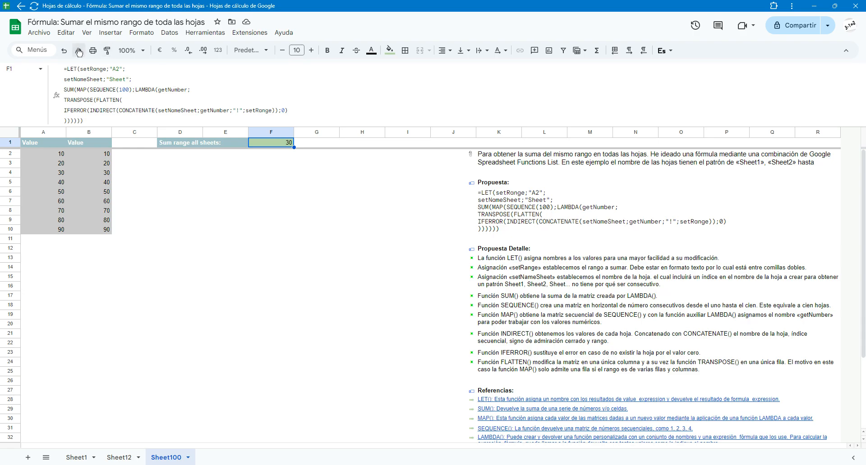
Examine the SUM, SEQUENCE and LAMBDA parts of the F1 formula on Sheet100 with the expanded function help.
left_click(68, 89)
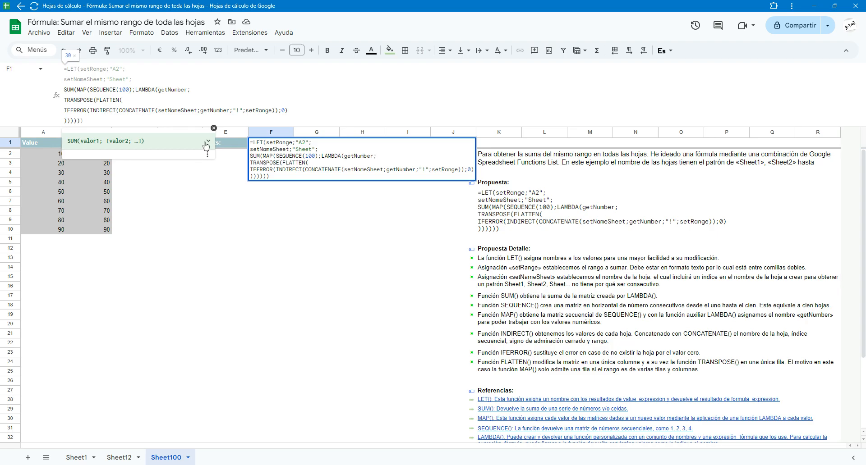
left_click(207, 141)
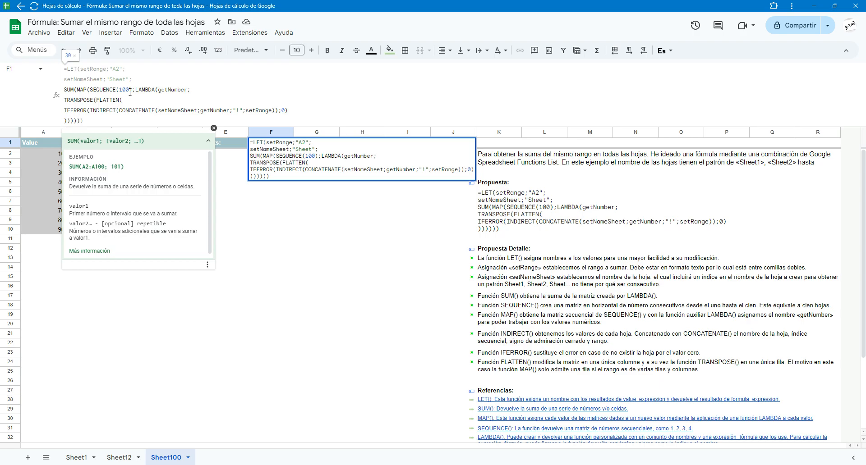
left_click_drag(131, 89, 92, 89)
left_click(100, 88)
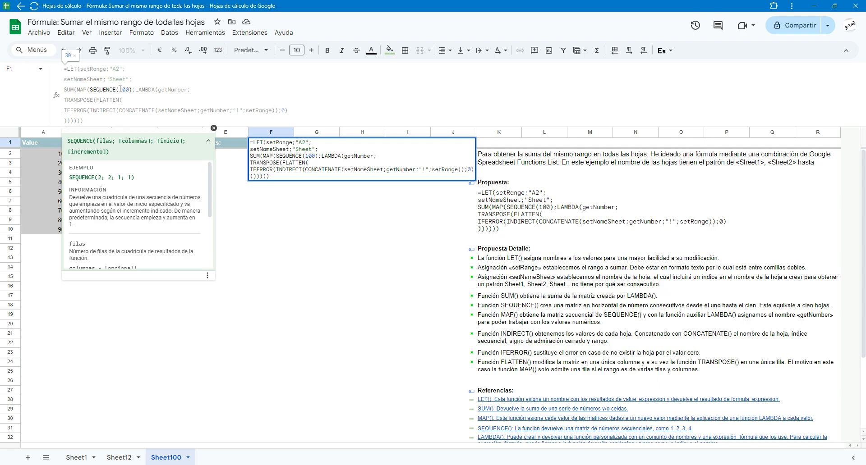
left_click(141, 90)
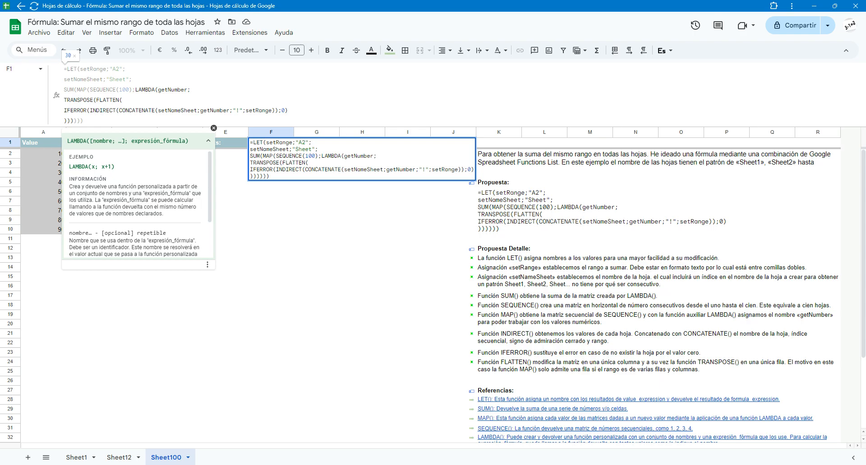
left_click(171, 89)
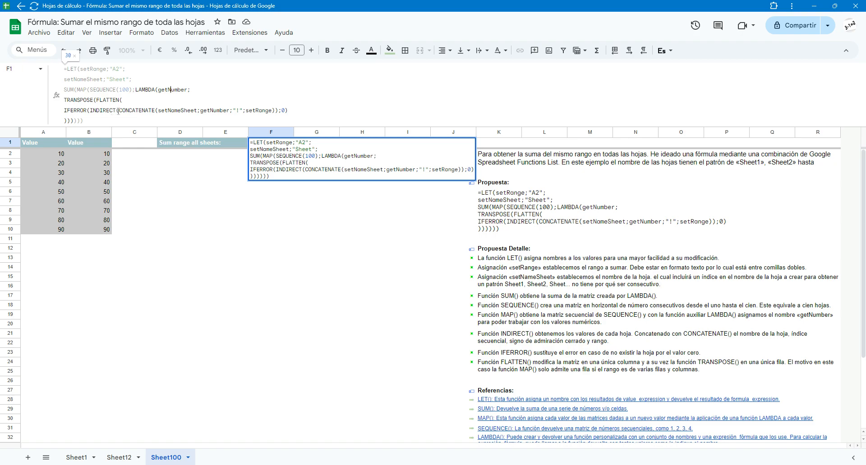
Examine the CONCATENATE expression inside INDIRECT and its setNameSheet, getNumber, "!" and setRange arguments.
left_click_drag(119, 111, 276, 113)
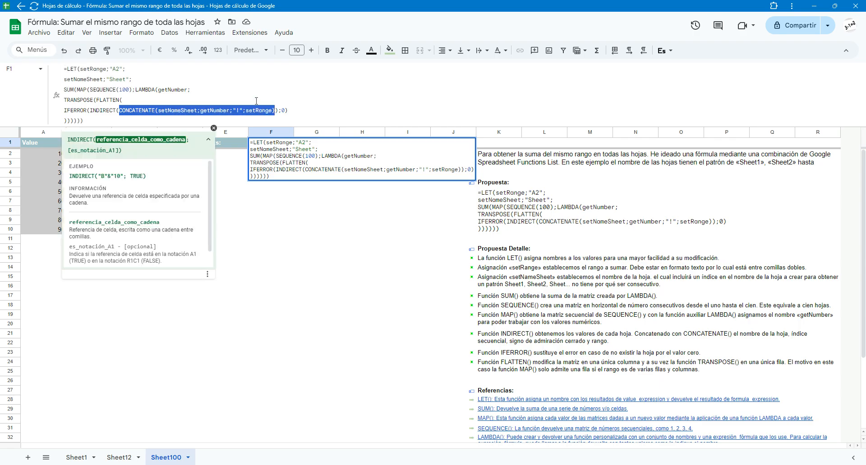
left_click(133, 110)
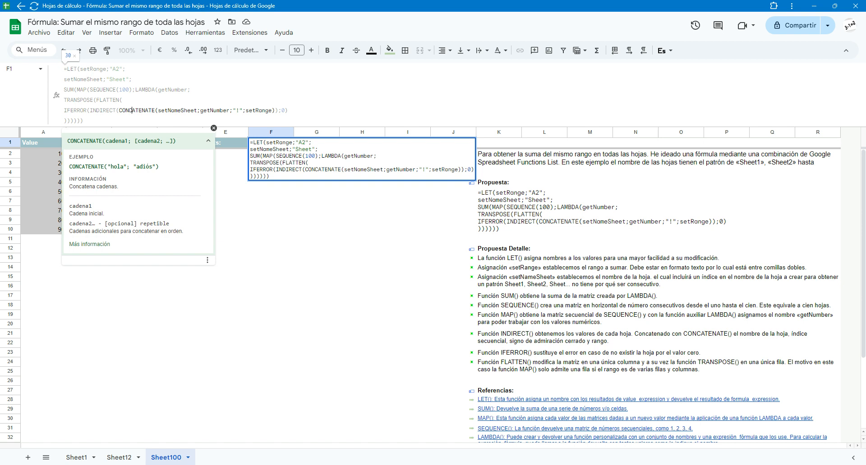
left_click(174, 110)
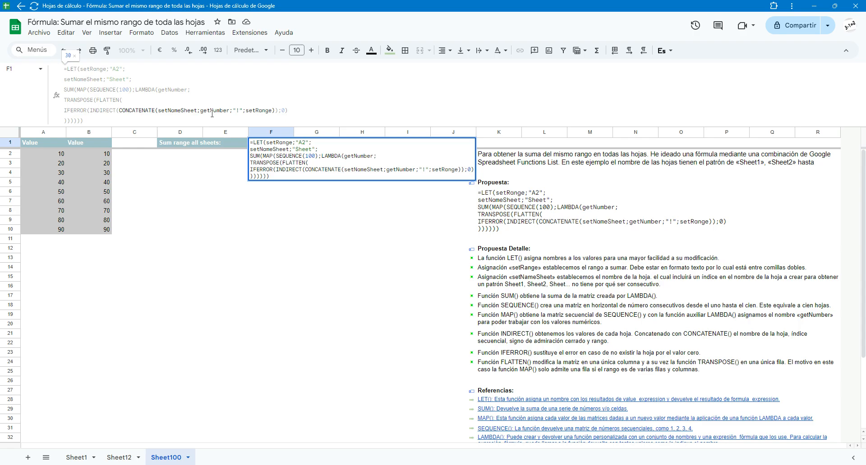
left_click(136, 110)
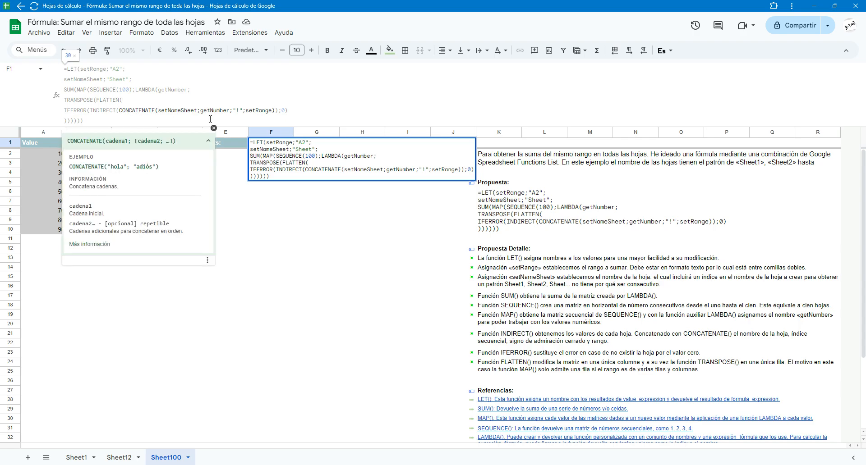
left_click(238, 111)
left_click(239, 111)
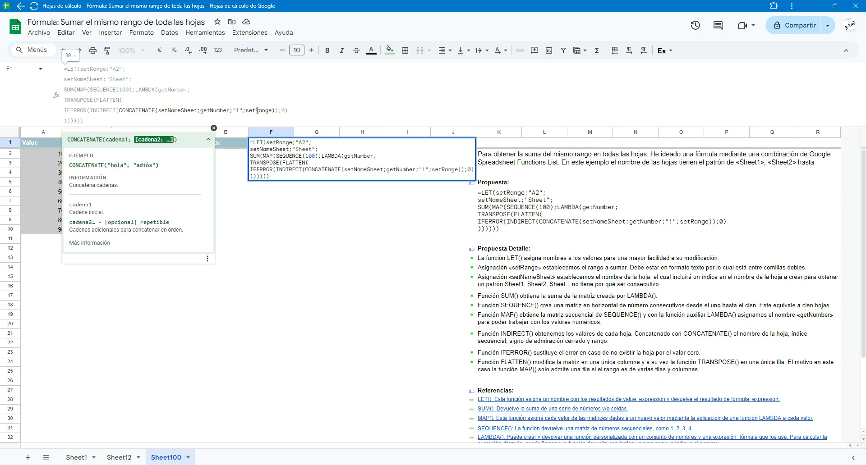
left_click(258, 110)
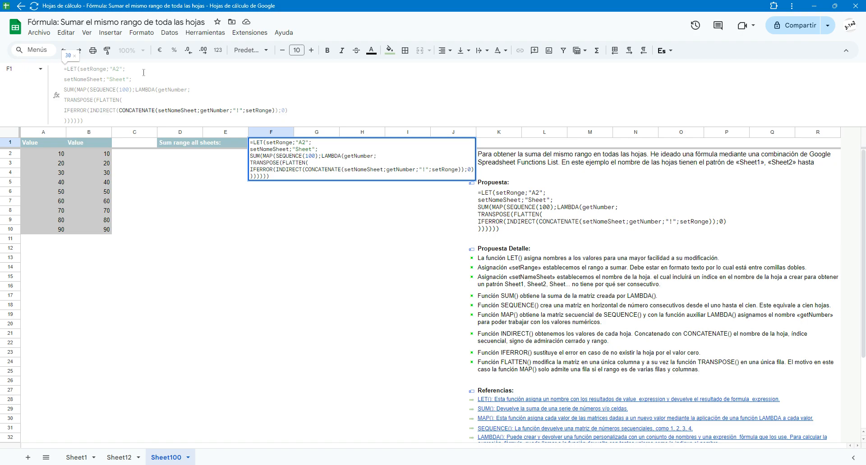
Review the INDIRECT, IFERROR, FLATTEN and TRANSPOSE functions in the F1 formula, leaving the formula as it is.
left_click(103, 110)
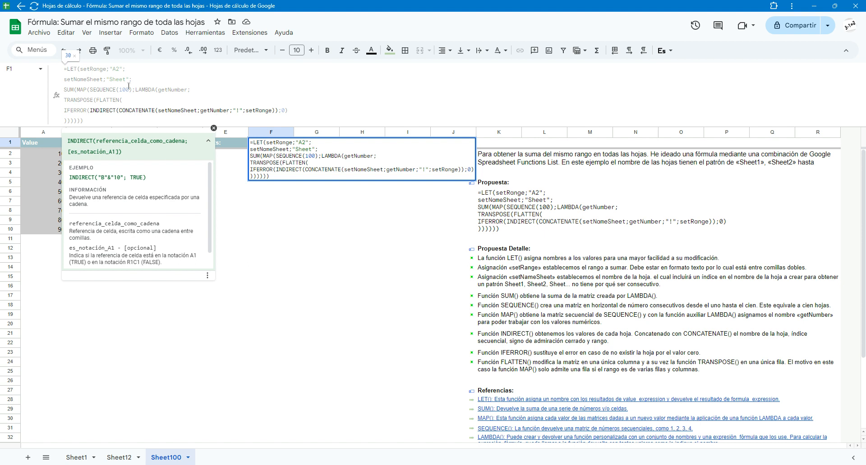
left_click(78, 110)
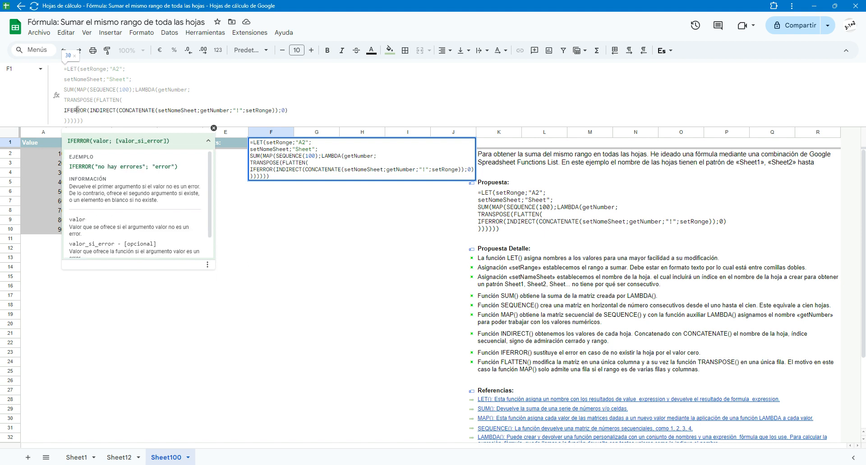
left_click(285, 111)
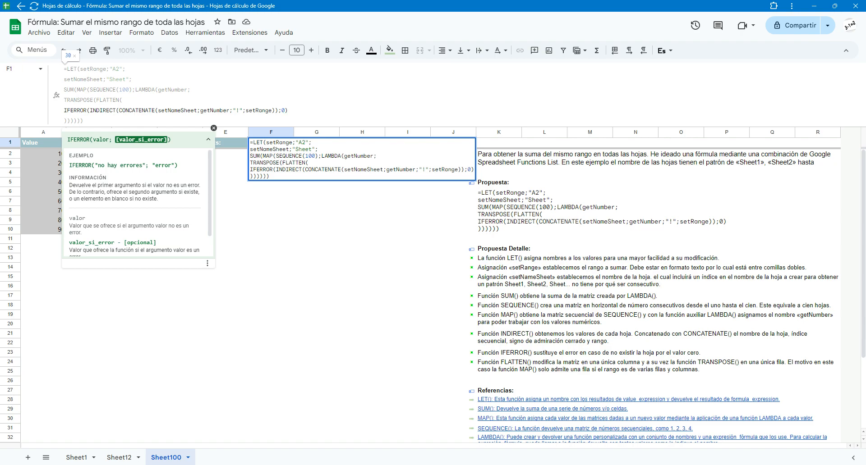
left_click(107, 100)
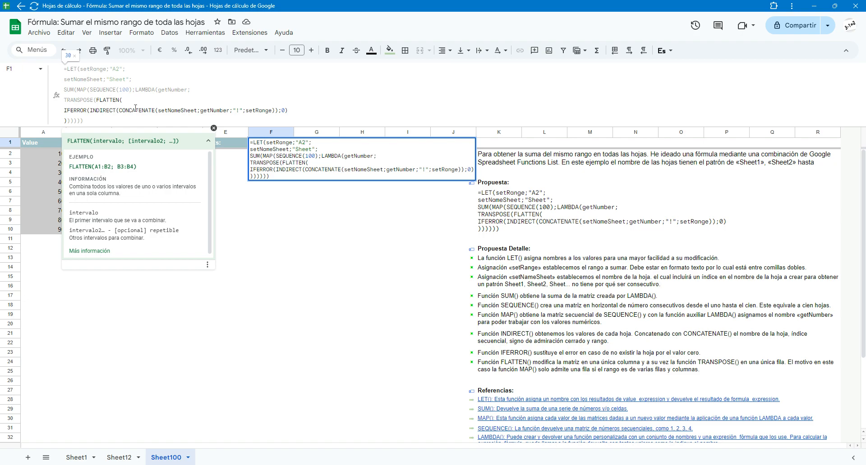
left_click(77, 99)
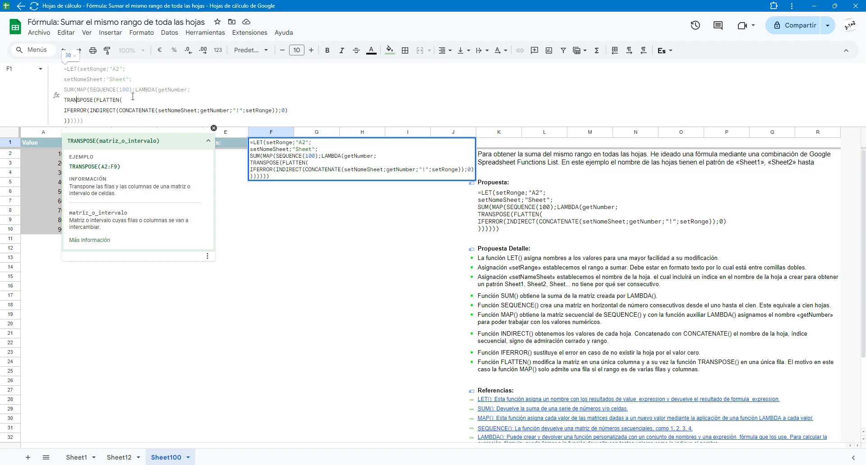
left_click(100, 120)
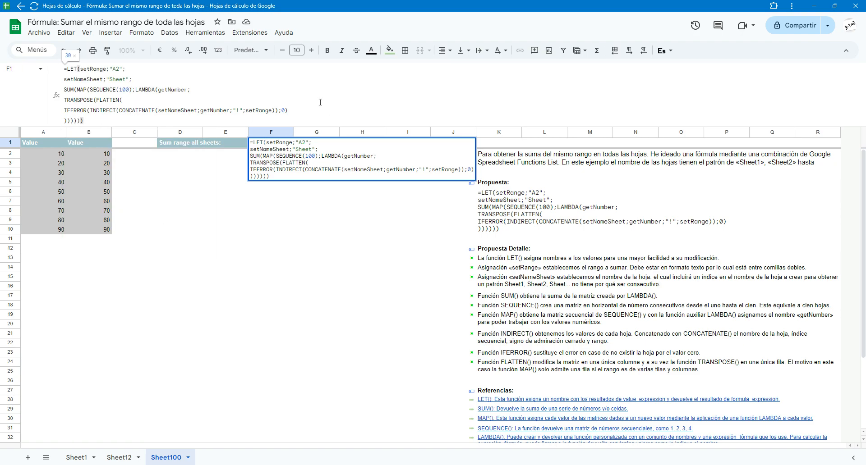
key("Tab")
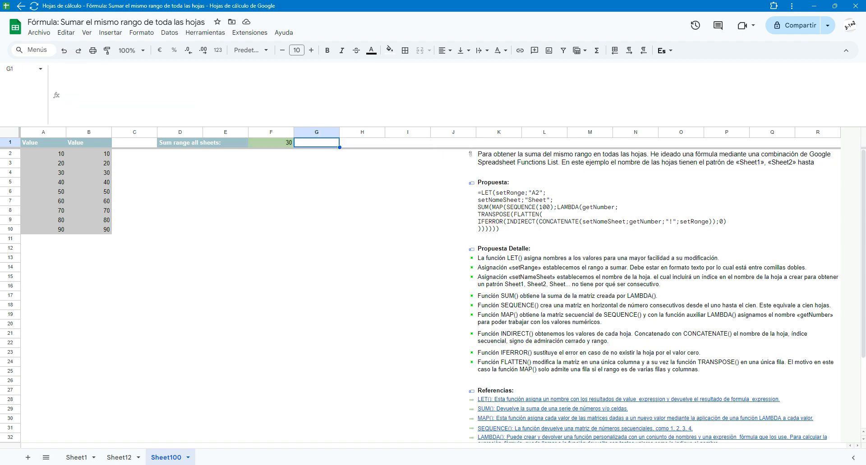
left_click(287, 144)
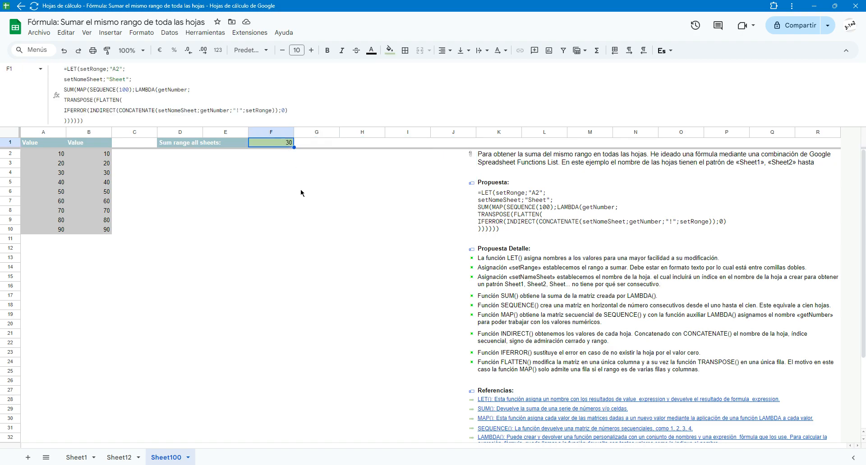
Set cell A2 on Sheet1 to =20.
left_click(90, 458)
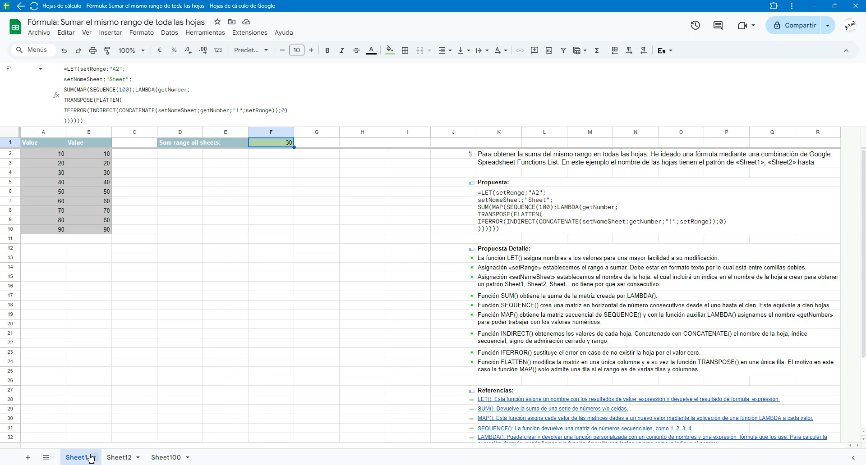
left_click(36, 156)
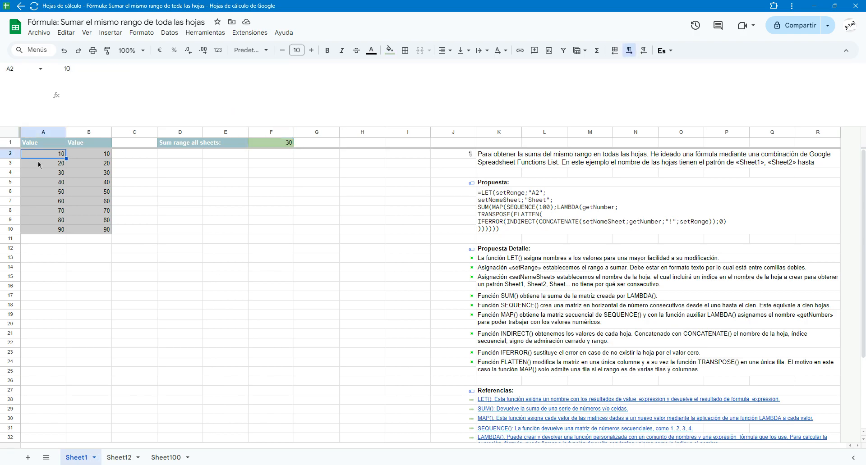
type("=20")
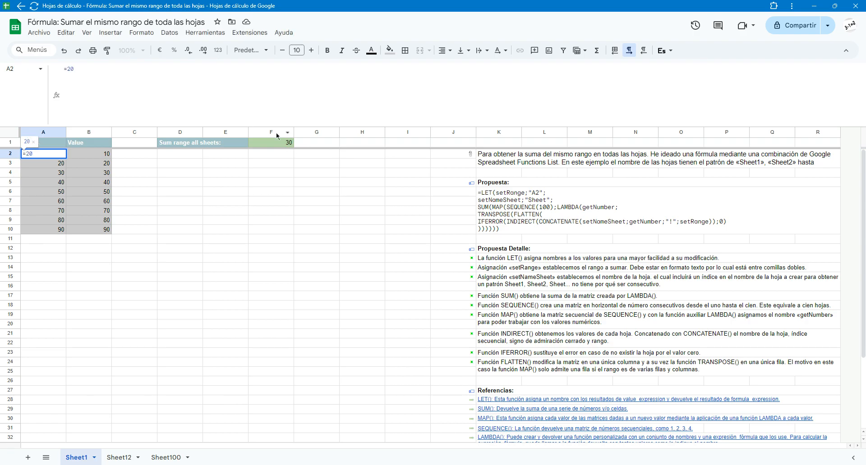
key("Return")
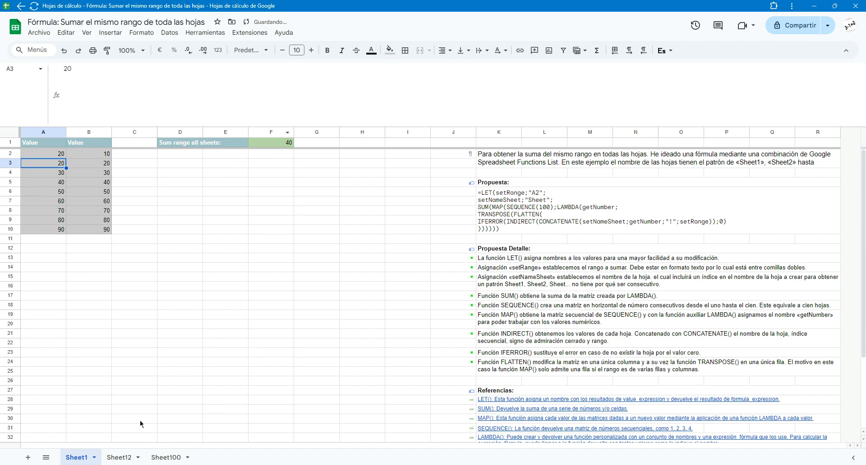
Check the all-sheets sum in F1 on Sheet12 and Sheet100, and undo the A2 change on Sheet1.
left_click(118, 457)
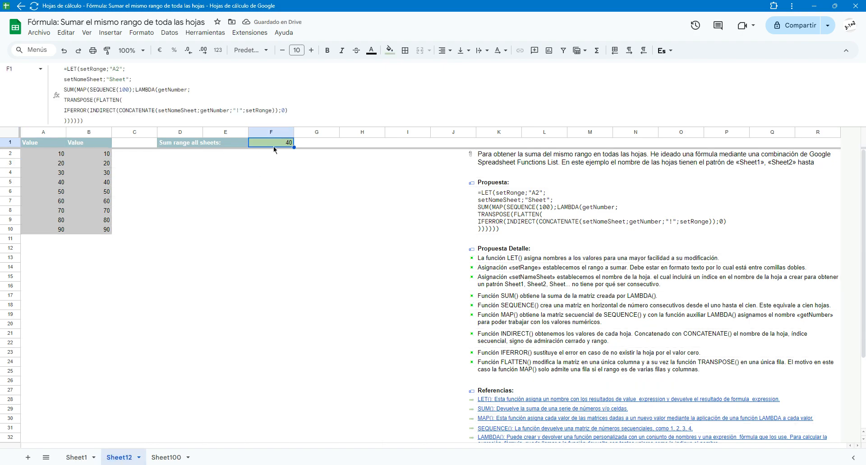
left_click(177, 457)
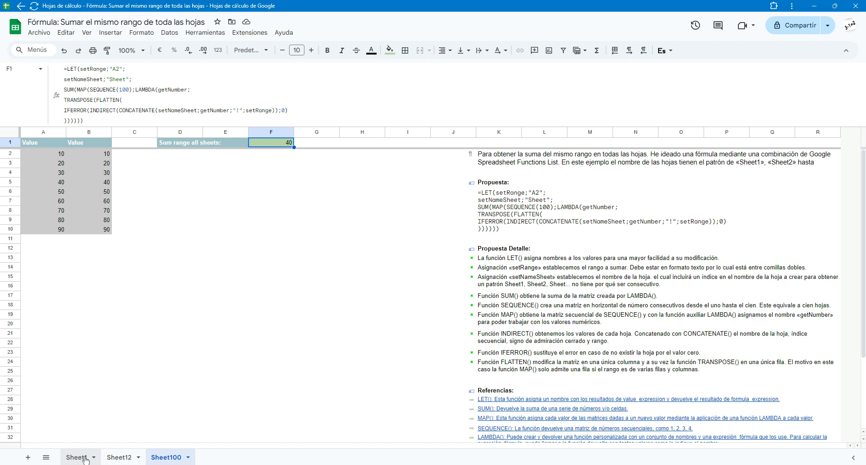
left_click(62, 53)
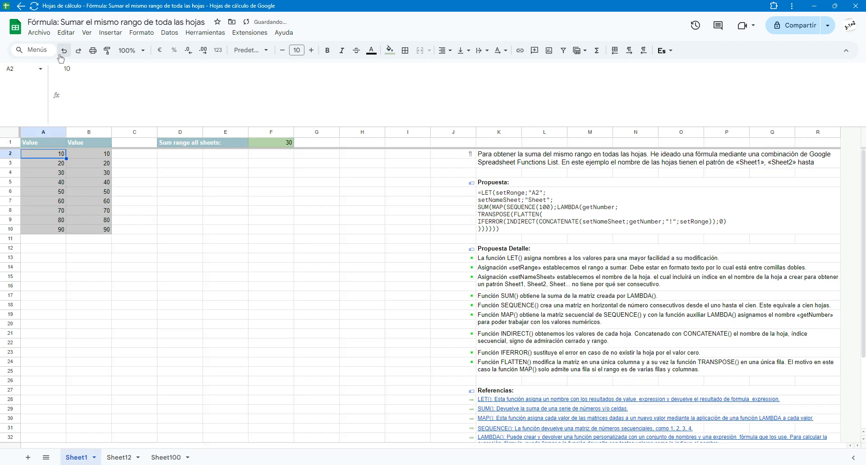
left_click(169, 458)
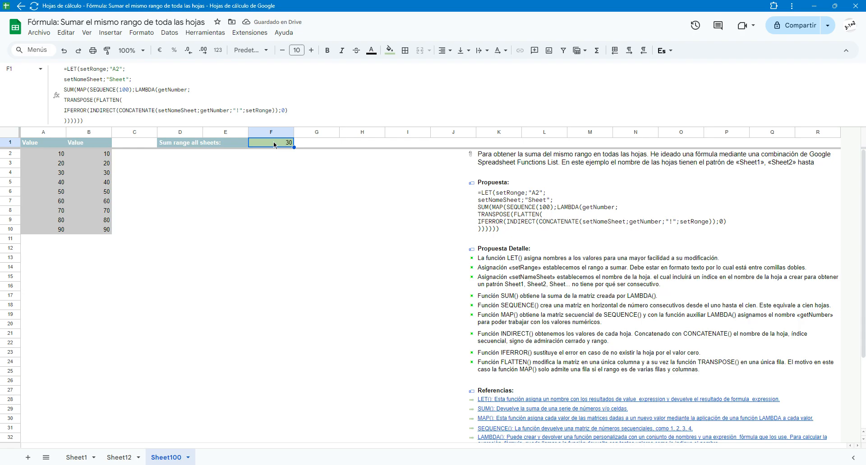
Duplicate Sheet100 and select the all-sheets sum cell F1 on the copy.
left_click(187, 457)
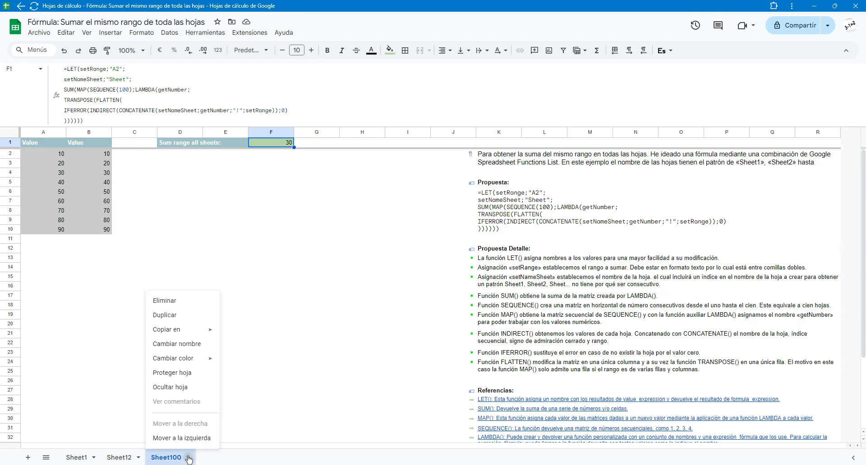
left_click(181, 317)
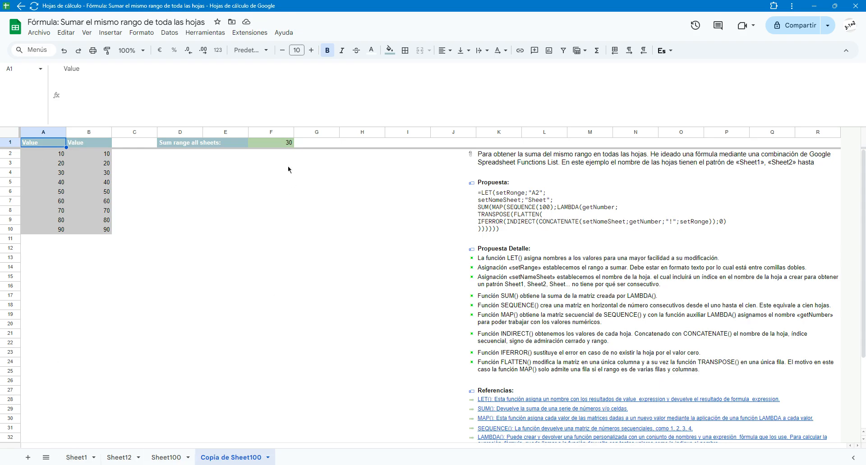
left_click(281, 143)
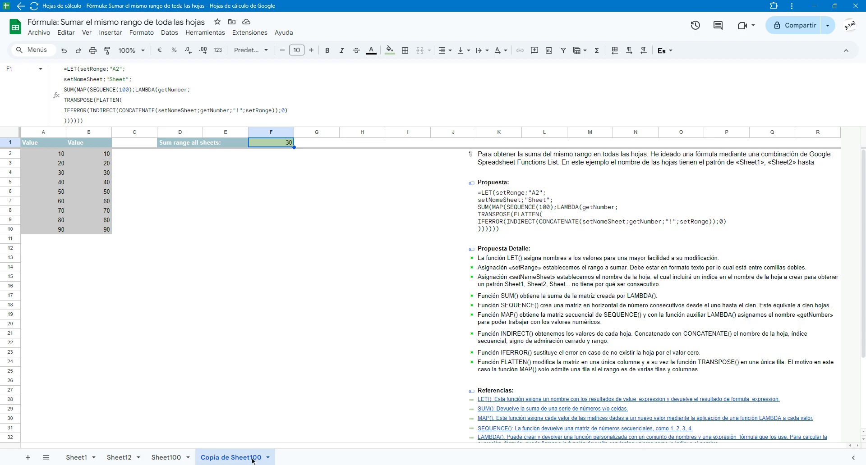
Rename the duplicated sheet Copia de Sheet100 as Sheet50.
left_click(268, 458)
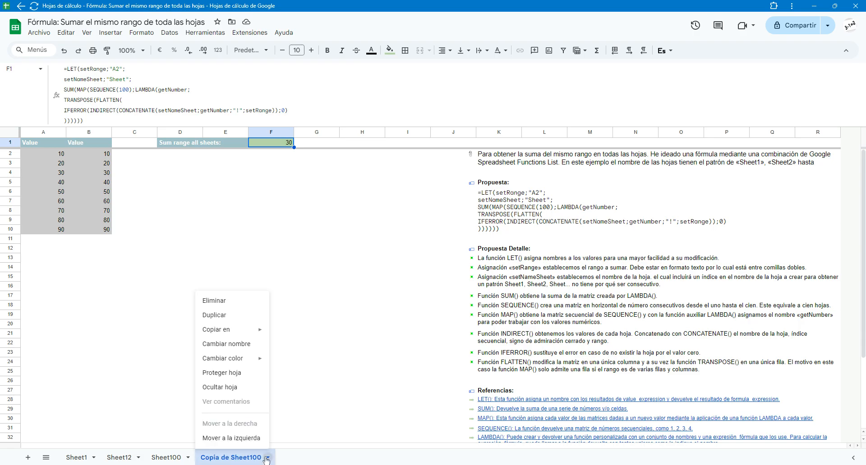
left_click(250, 345)
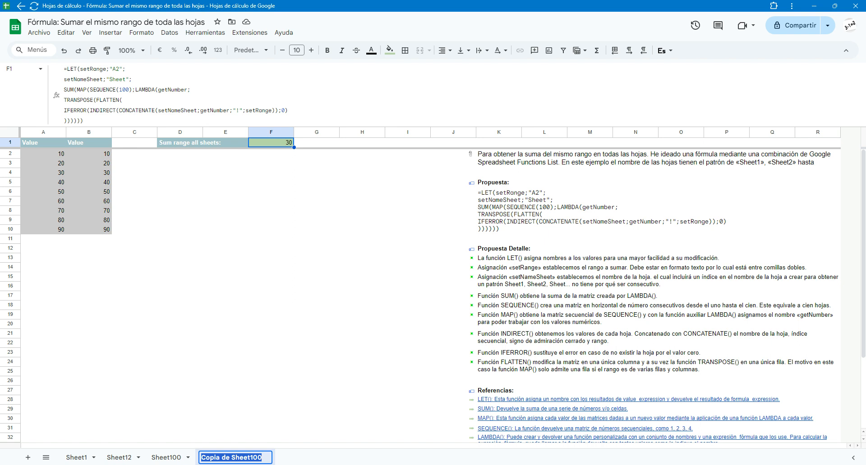
key("Home")
key("Delete")
key("Delete")
key("Delete")
key("Delete")
key("Delete")
key("Delete")
key("Delete")
key("Delete")
key("Delete")
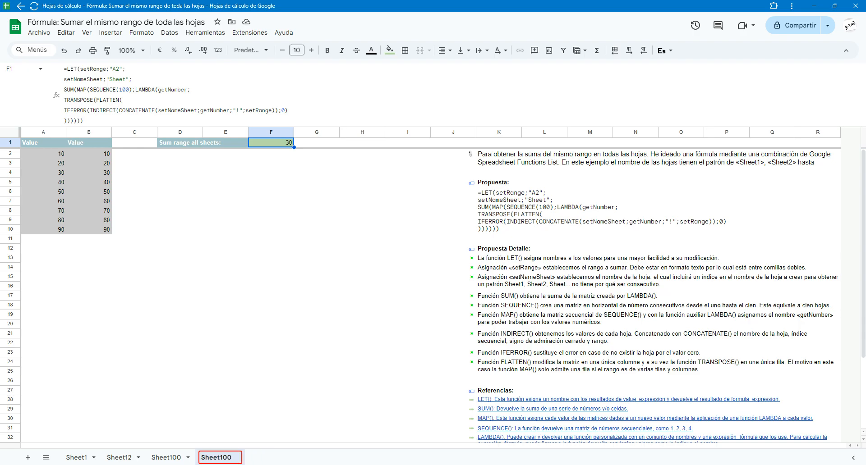
key("End")
key("BackSpace")
key("BackSpace")
key("BackSpace")
type("50")
key("Return")
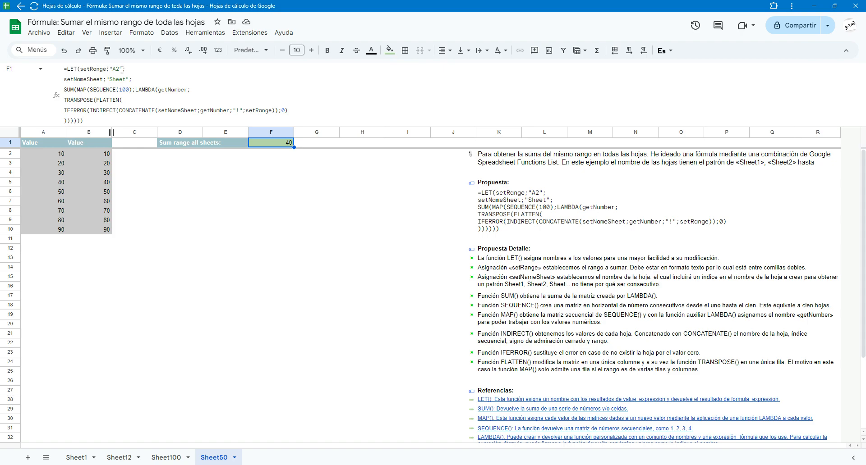
Extend the setRange value in Sheet50's F1 formula to "A2:A10" so it sums that range across all sheets.
left_click(118, 68)
type(":")
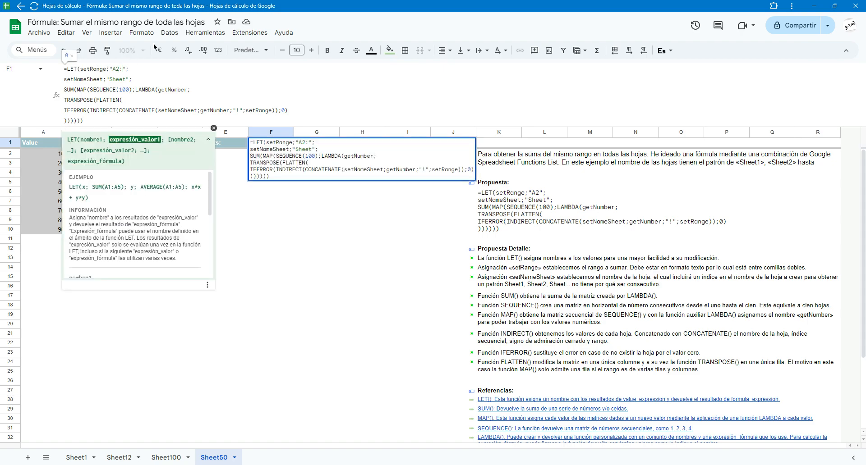
type("A10")
key("Escape")
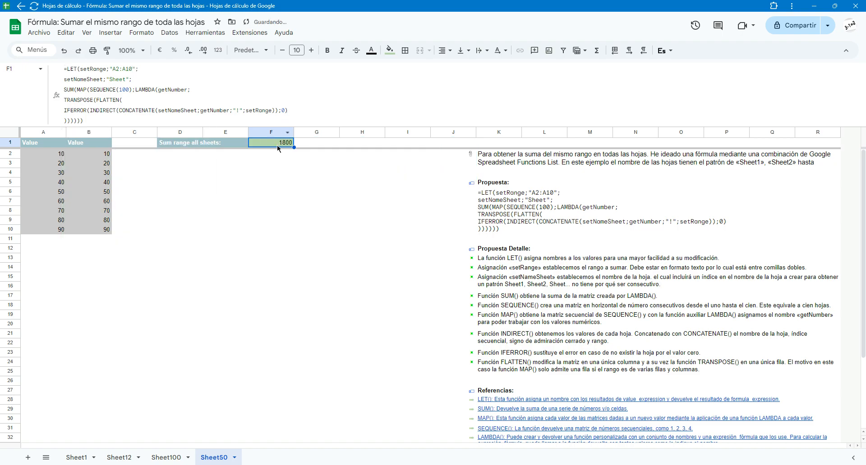